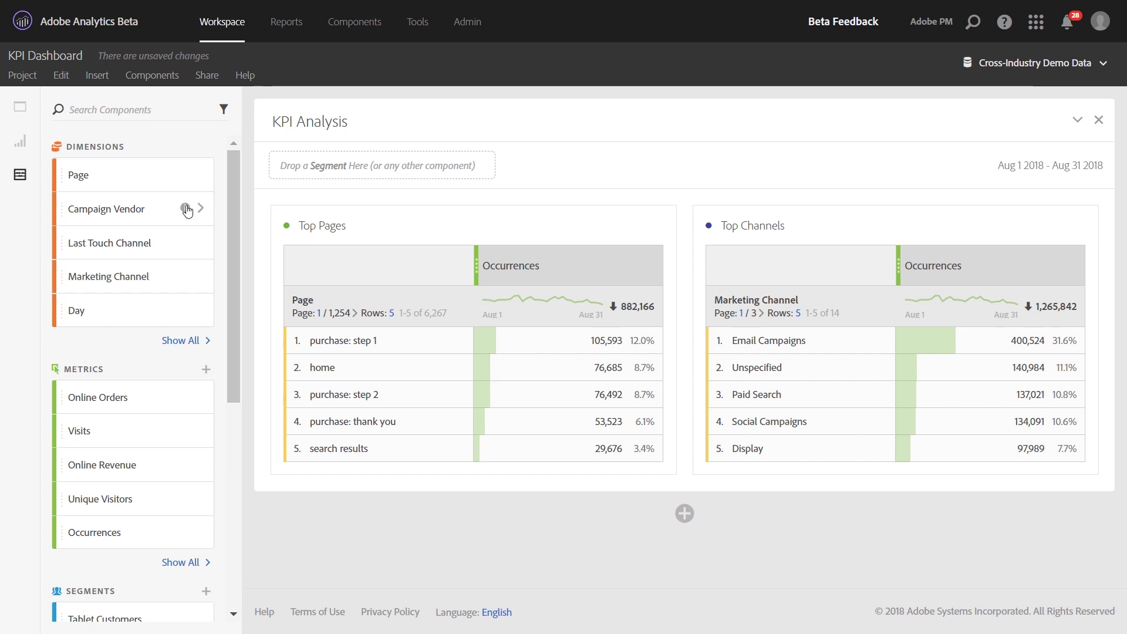
- Turn Page items purchase: step 1 through purchase: thank you into a panel dropdown filter
{"action": "left_click", "coordinate": [204, 176]}
{"action": "left_click", "coordinate": [167, 182]}
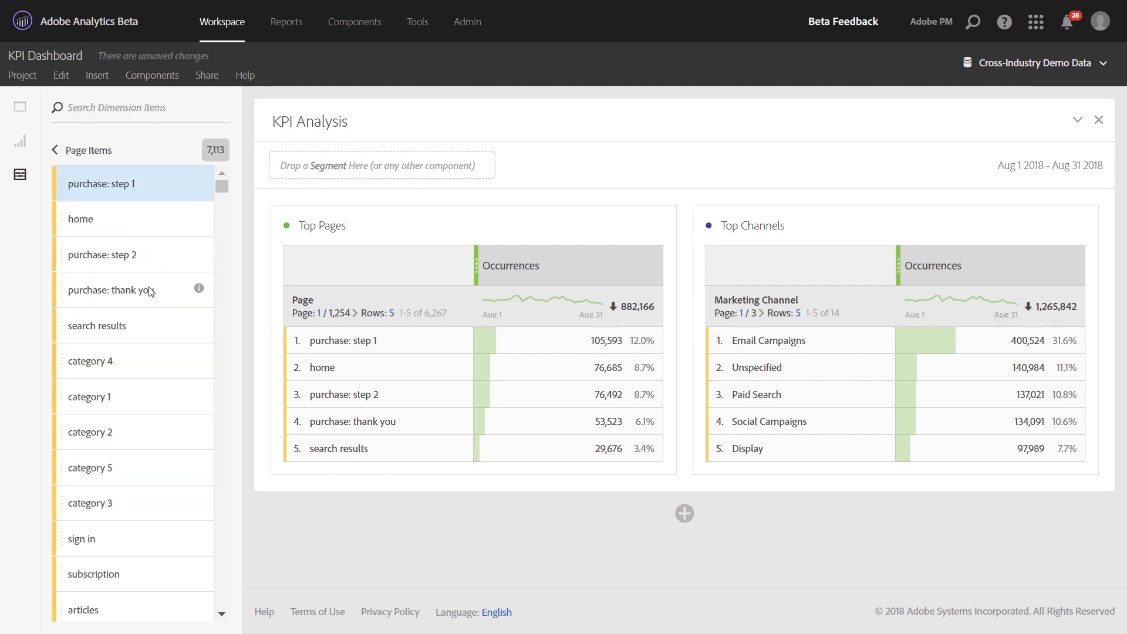
{"action": "left_click", "coordinate": [150, 290], "text": "shift"}
{"action": "left_click_drag", "start_coordinate": [149, 287], "coordinate": [306, 156]}
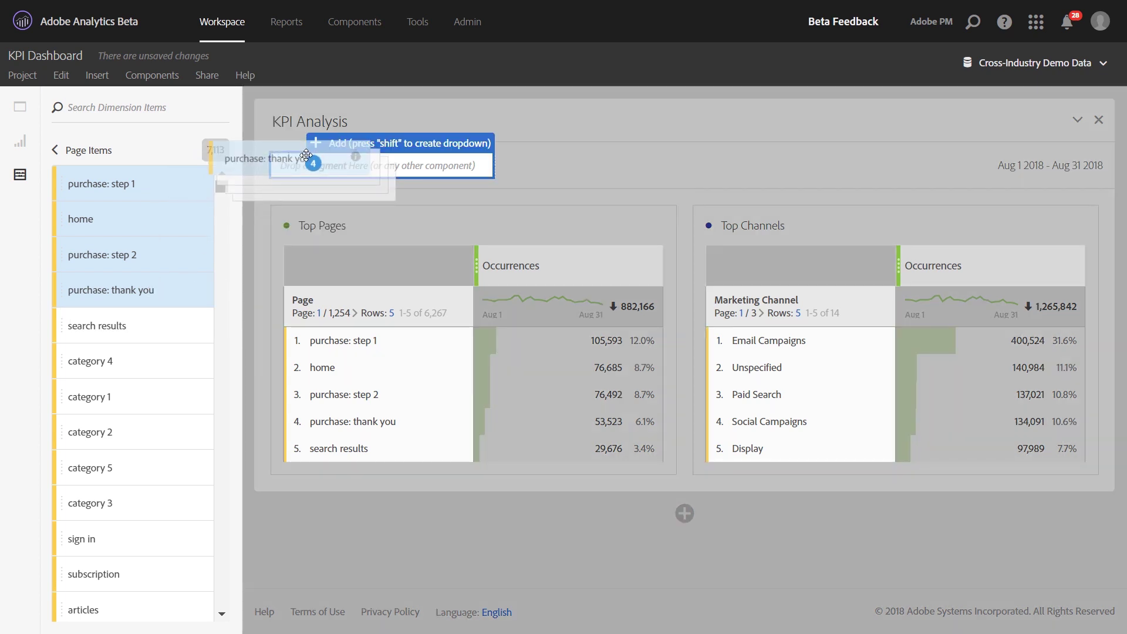
{"action": "left_click_drag", "start_coordinate": [306, 156], "coordinate": [305, 157]}
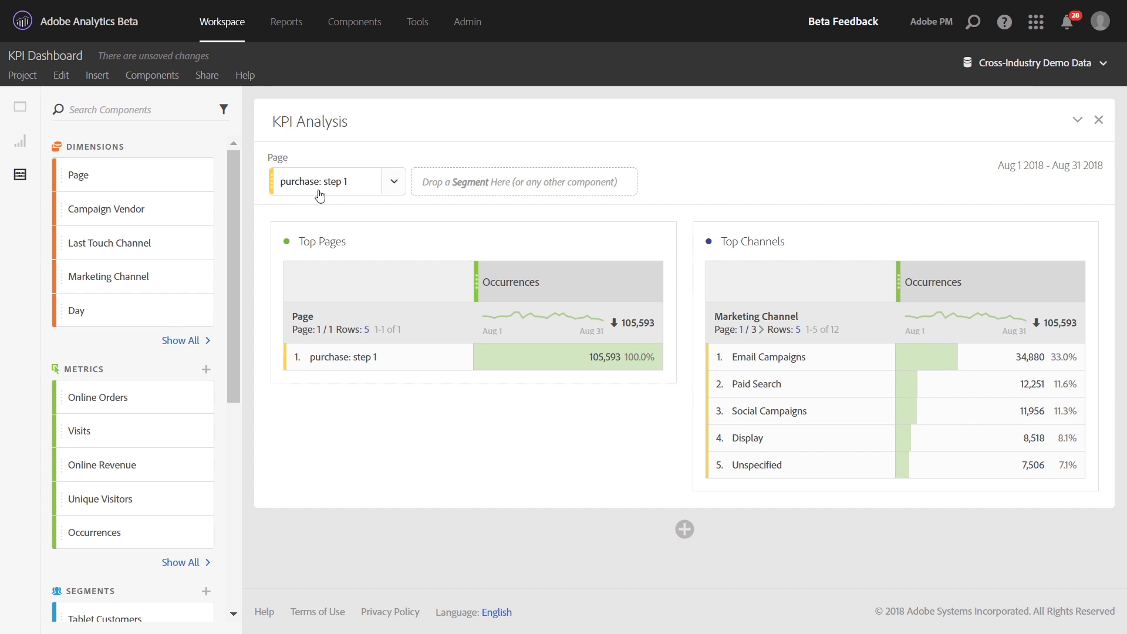
- Set the Page filter to home, then switch it back to No filter
{"action": "left_click", "coordinate": [394, 183]}
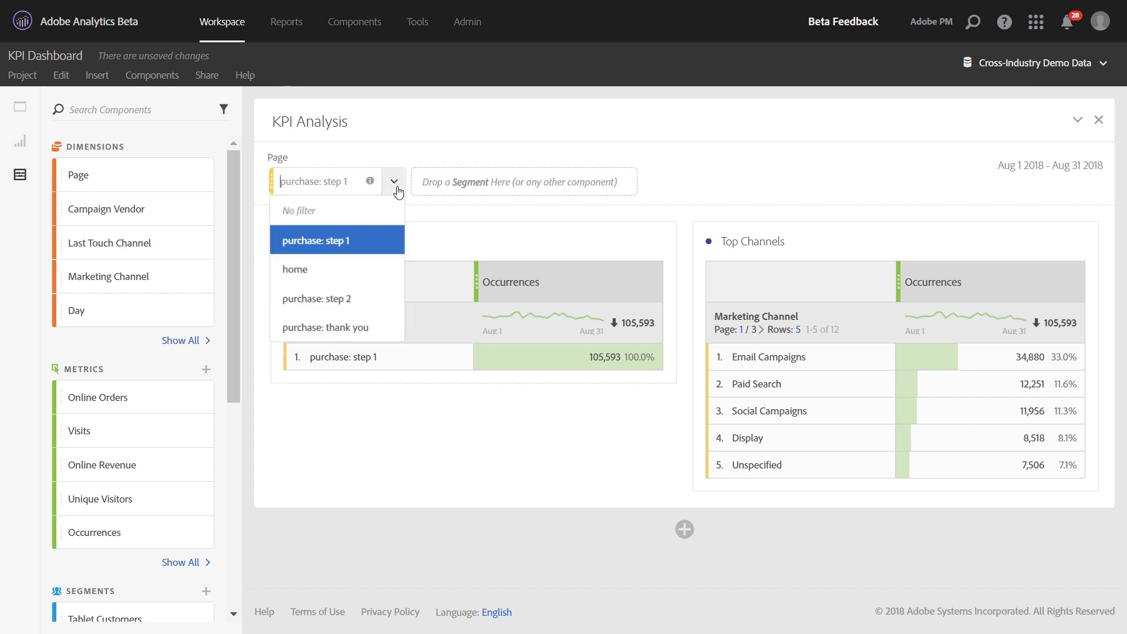
{"action": "mouse_move", "coordinate": [367, 243]}
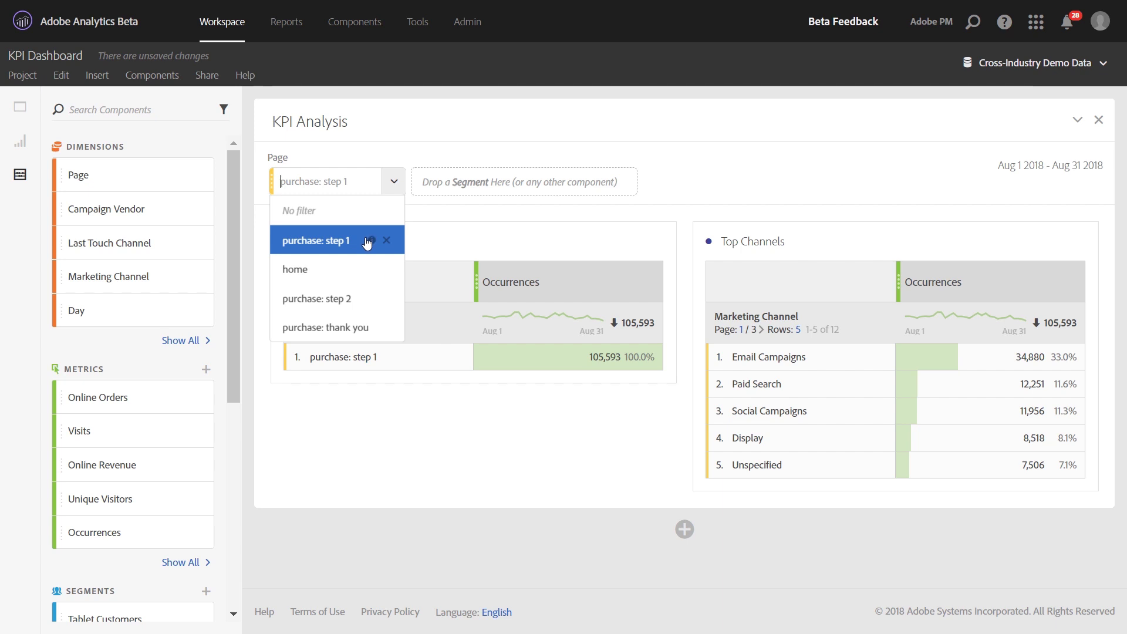
{"action": "left_click", "coordinate": [357, 271]}
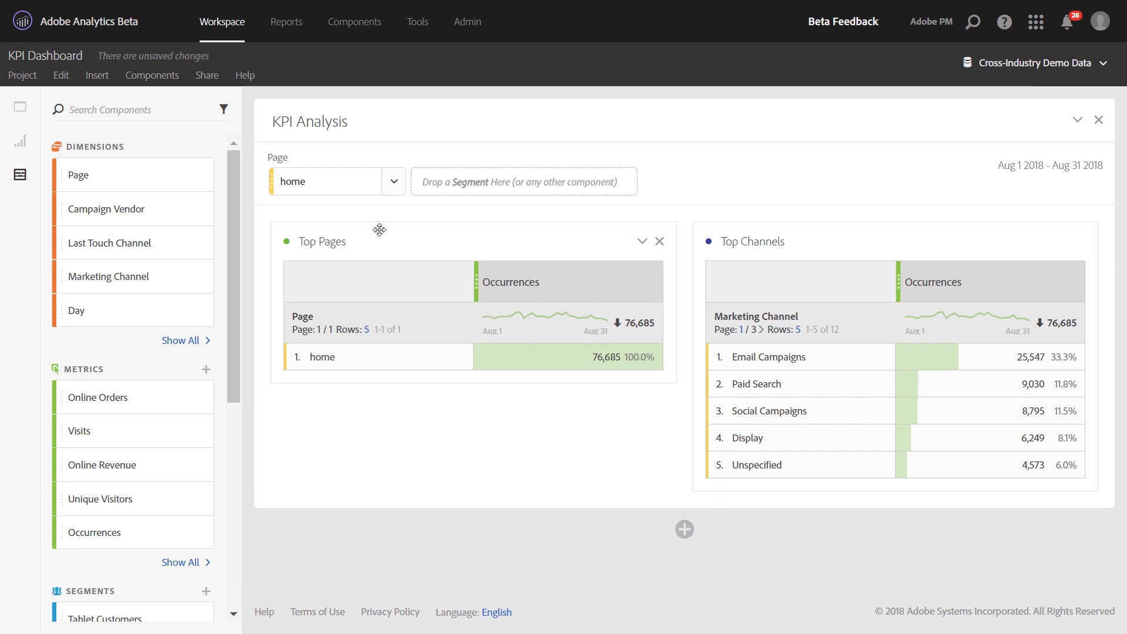
{"action": "left_click", "coordinate": [391, 190]}
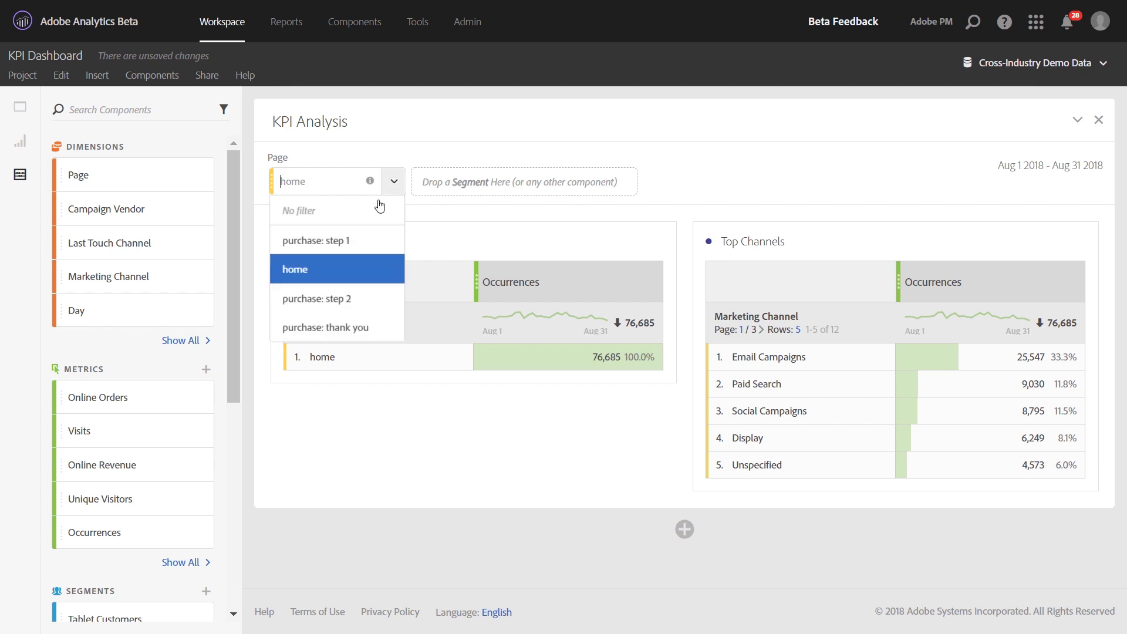
{"action": "left_click", "coordinate": [350, 215]}
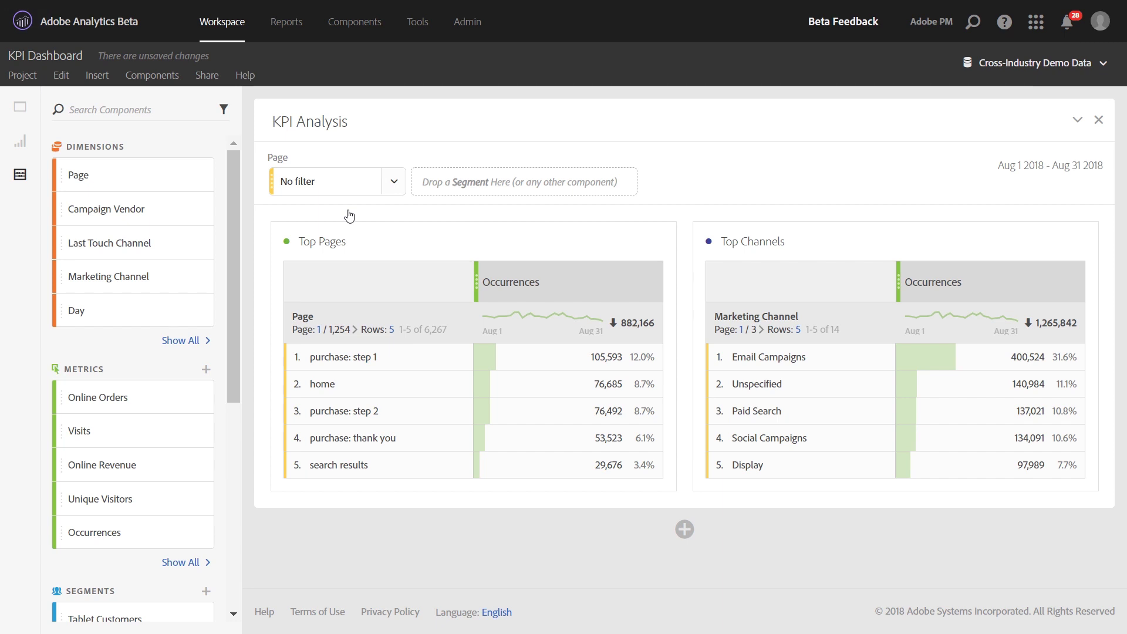
- Retitle the Page filter 'Select a page:', then delete the filter's label entirely
{"action": "mouse_move", "coordinate": [295, 166]}
{"action": "double_click", "coordinate": [282, 158]}
{"action": "type", "text": "Select a page:"}
{"action": "left_click", "coordinate": [251, 139]}
{"action": "mouse_move", "coordinate": [398, 160]}
{"action": "left_click", "coordinate": [402, 155]}
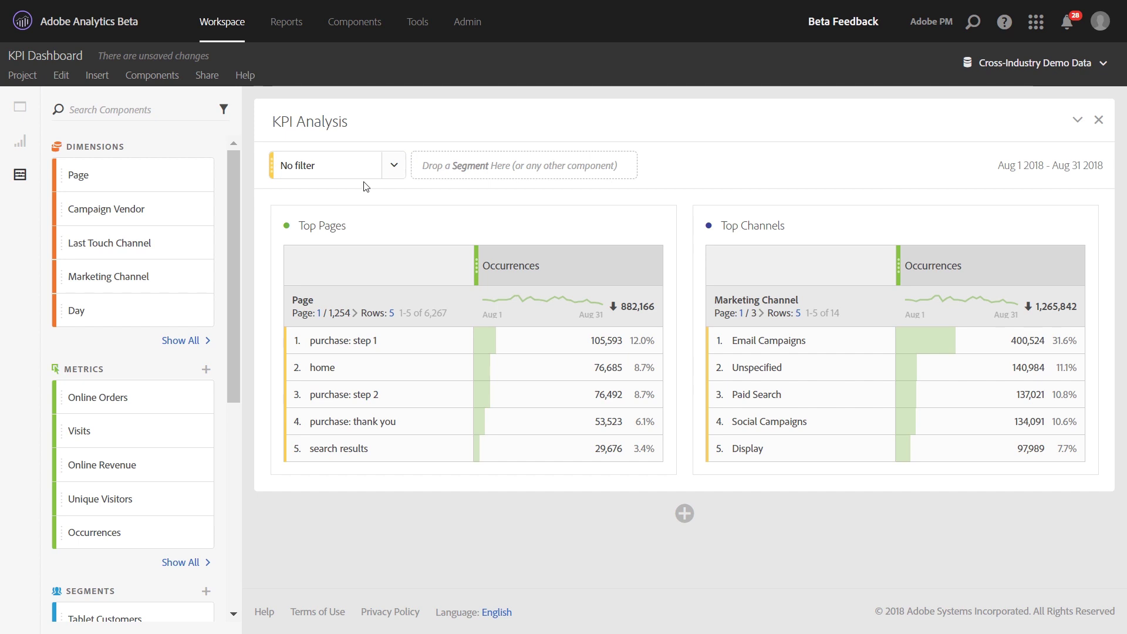
- Add Email, Paid Search, Social Campaigns and Display as a channel dropdown set to Paid Search
{"action": "left_click", "coordinate": [202, 246]}
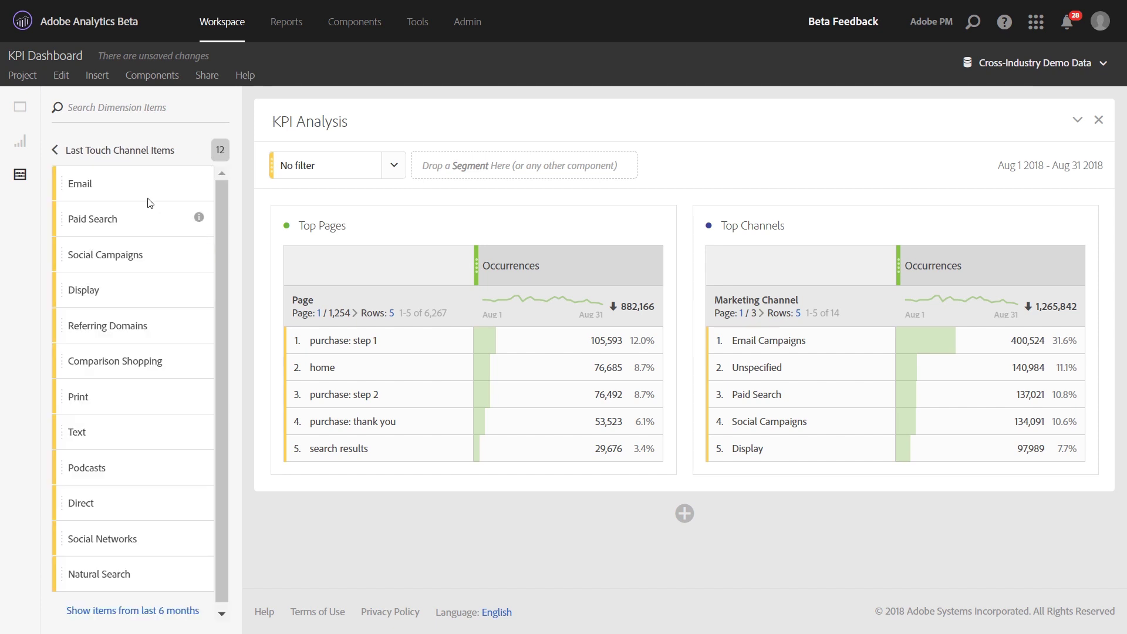
{"action": "left_click", "coordinate": [138, 284], "text": "shift"}
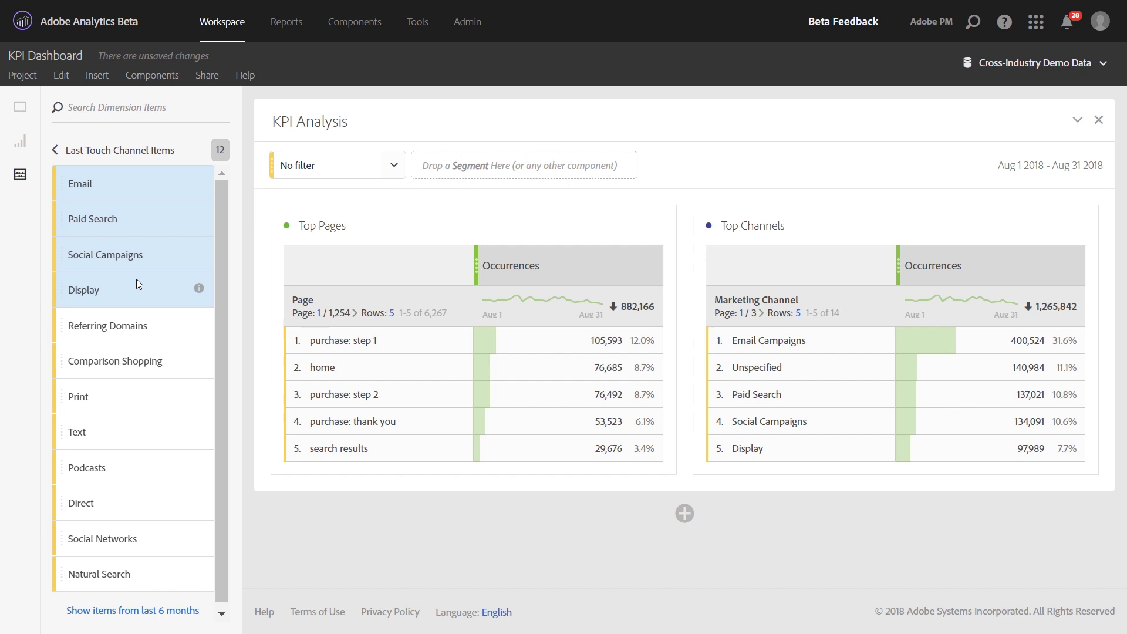
{"action": "left_click_drag", "start_coordinate": [136, 255], "coordinate": [474, 155]}
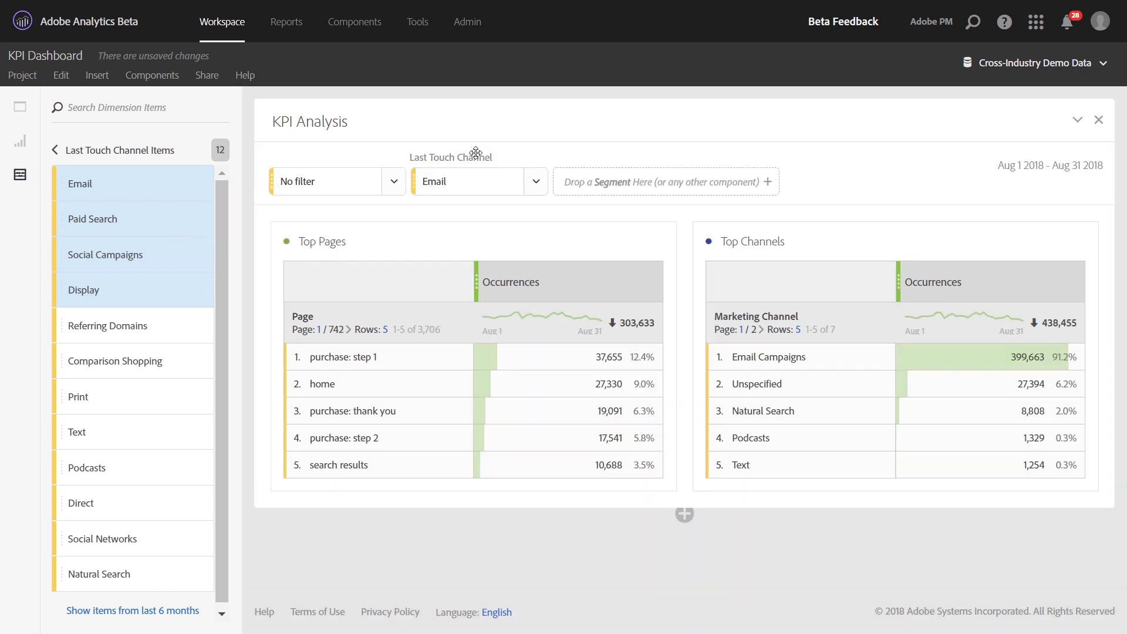
{"action": "left_click", "coordinate": [534, 182]}
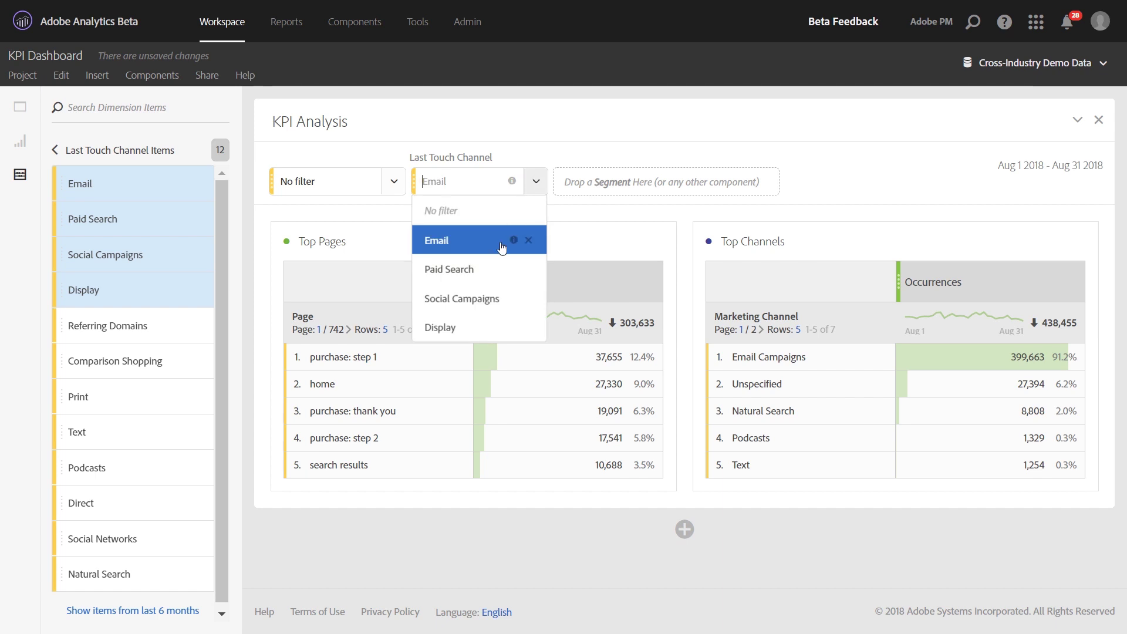
{"action": "left_click", "coordinate": [493, 272]}
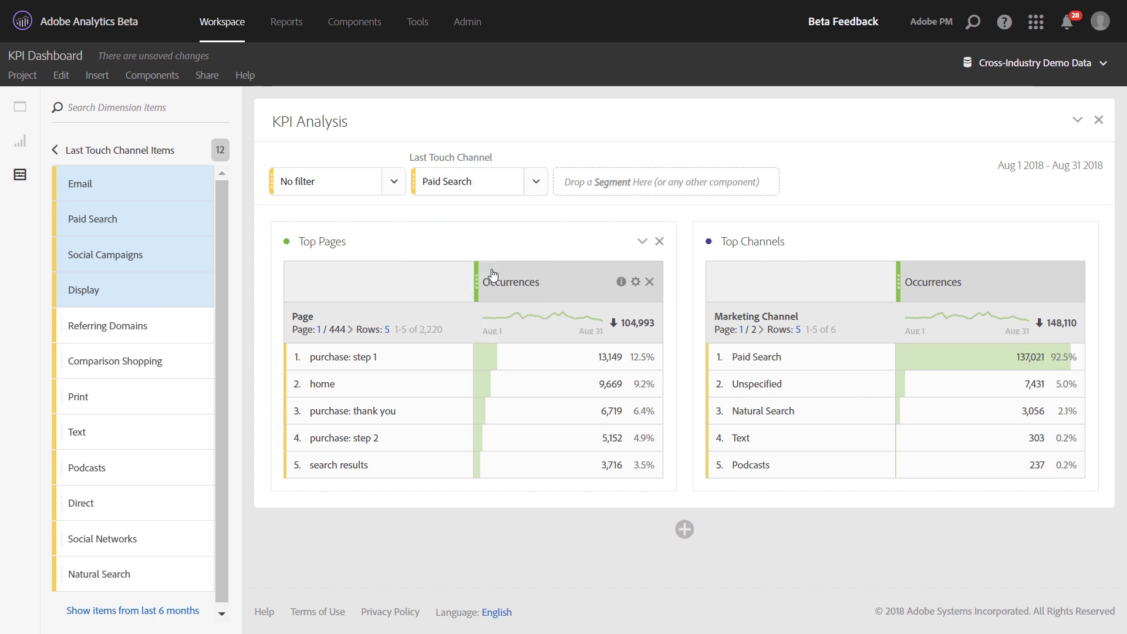
- Add the Time ranges Last month through Last 12 full weeks as a panel dropdown filter
{"action": "left_click", "coordinate": [71, 154]}
{"action": "left_click_drag", "start_coordinate": [236, 168], "coordinate": [249, 425]}
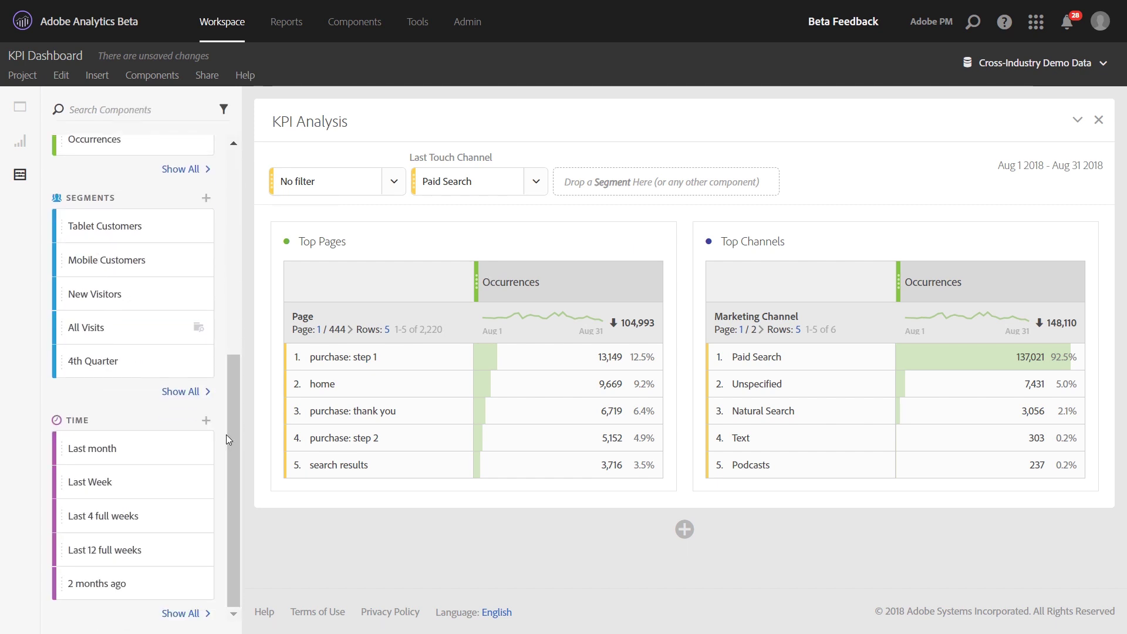
{"action": "left_click", "coordinate": [135, 450]}
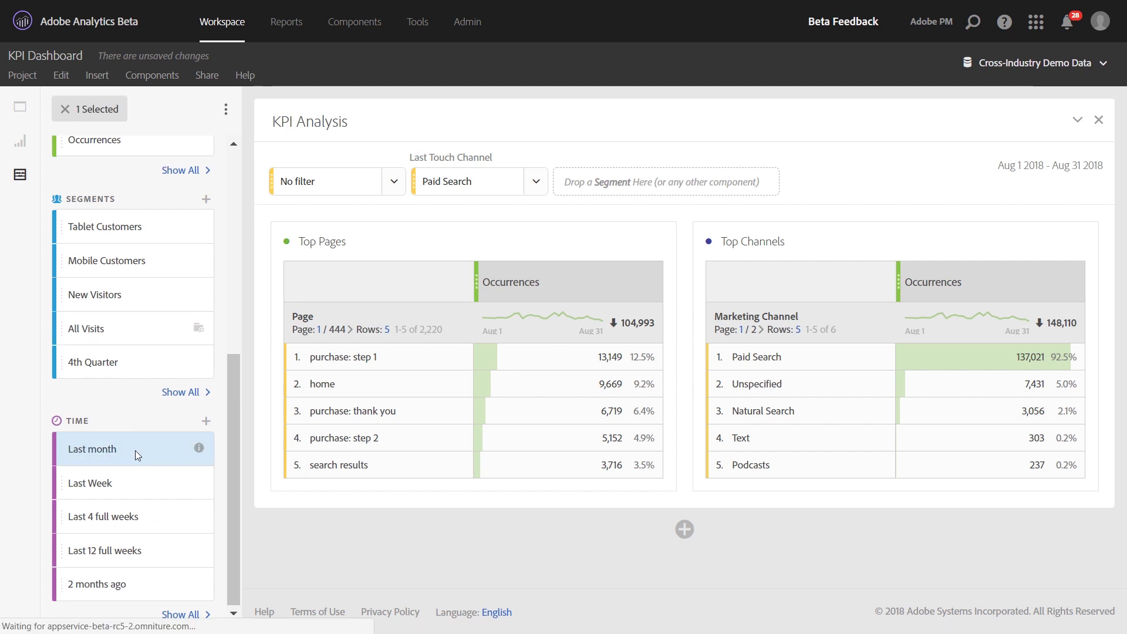
{"action": "left_click", "coordinate": [131, 551], "text": "shift"}
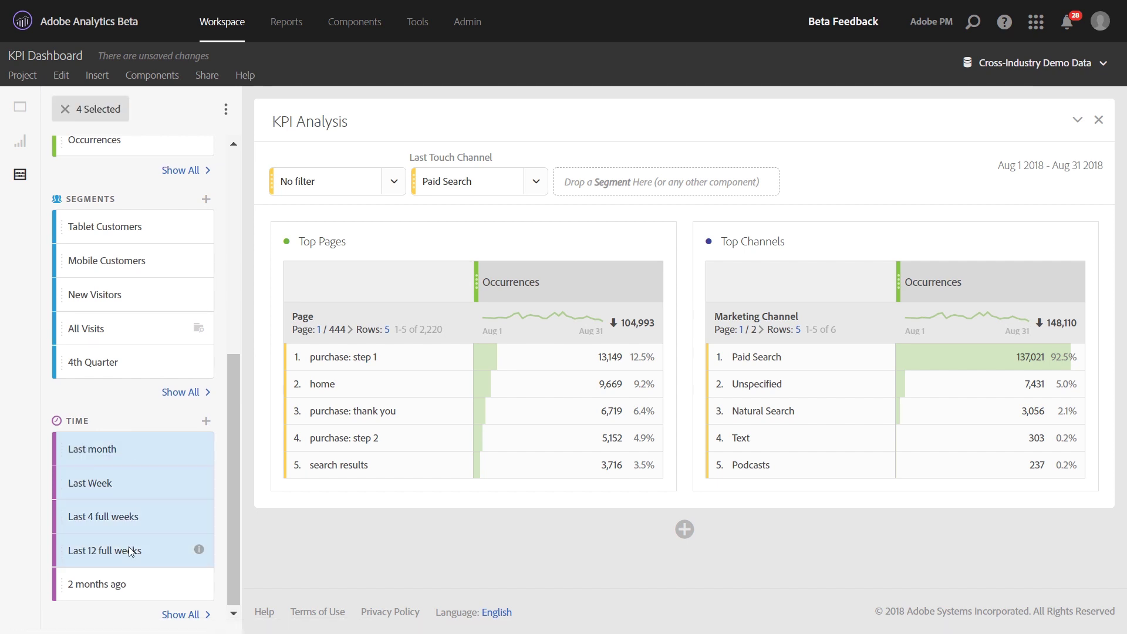
{"action": "left_click_drag", "start_coordinate": [132, 551], "coordinate": [606, 189]}
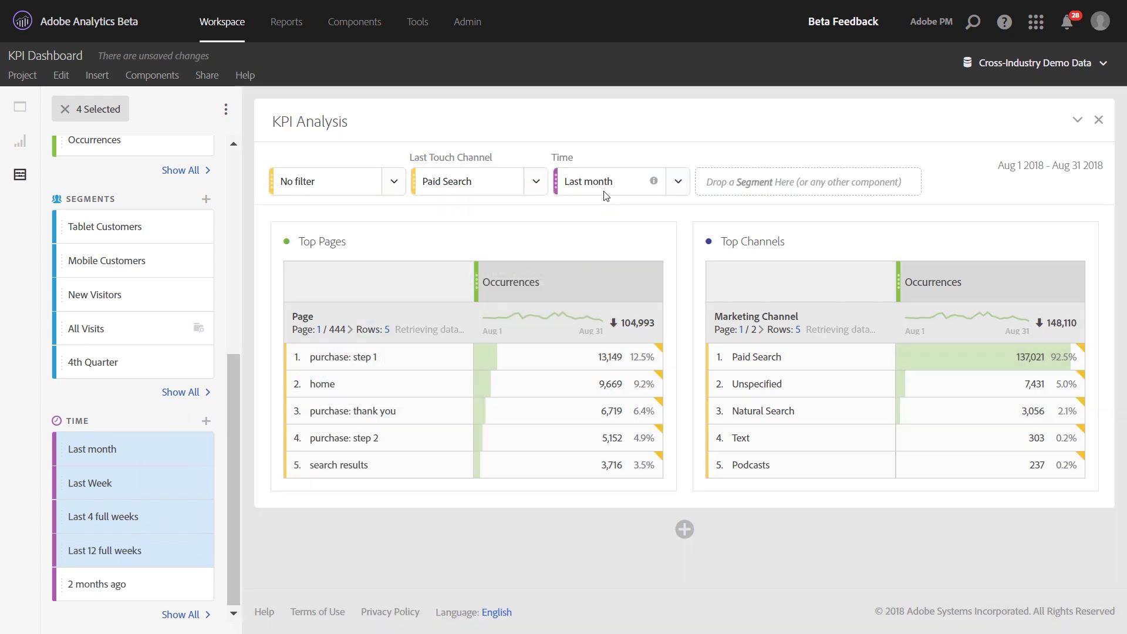
- Try Last Week in the Time dropdown, then settle on Last 4 full weeks
{"action": "left_click", "coordinate": [679, 181]}
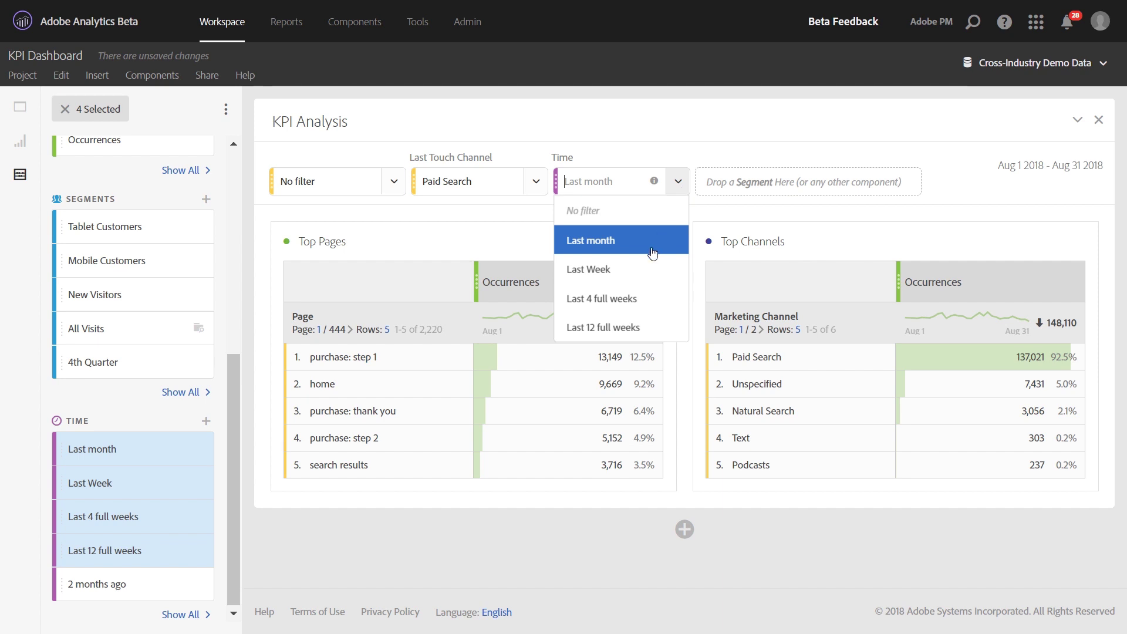
{"action": "left_click", "coordinate": [749, 213]}
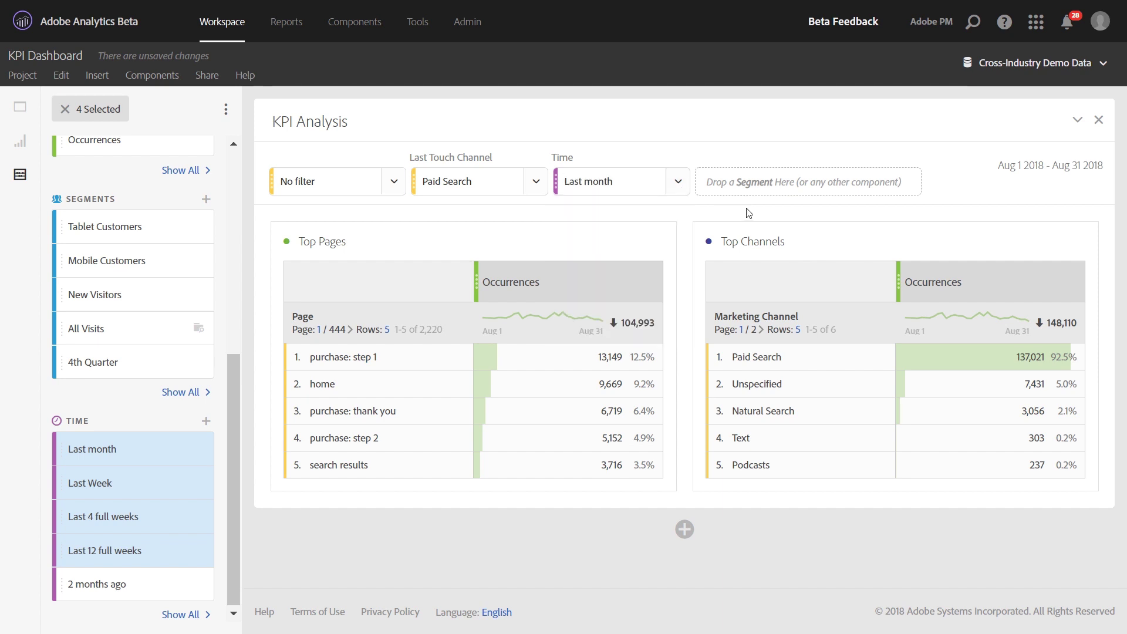
{"action": "left_click", "coordinate": [679, 186]}
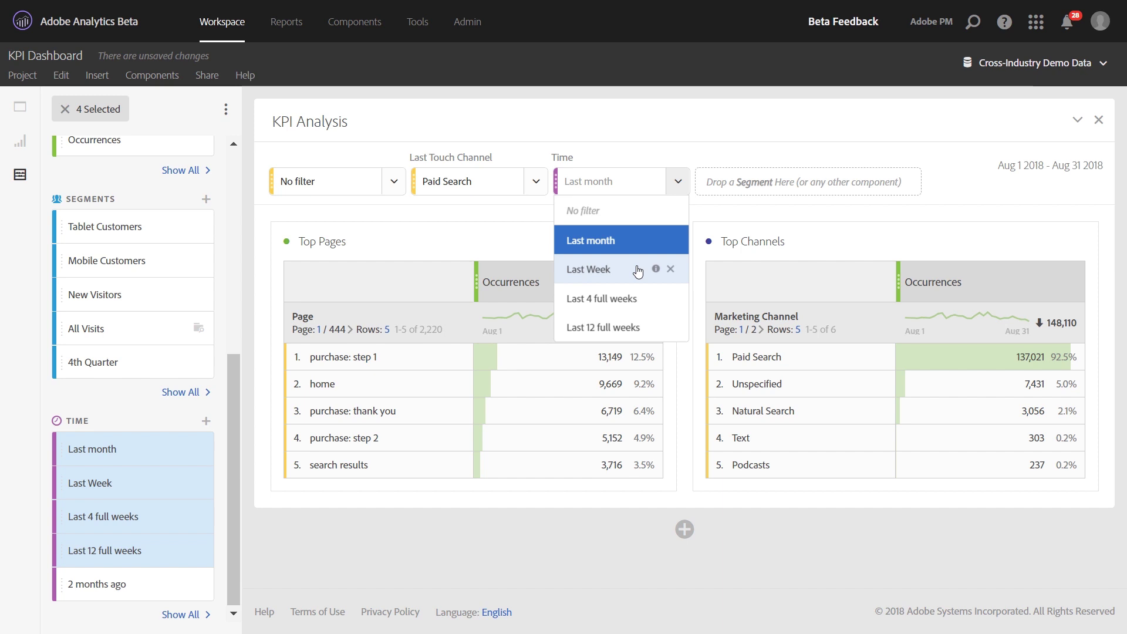
{"action": "left_click", "coordinate": [657, 269]}
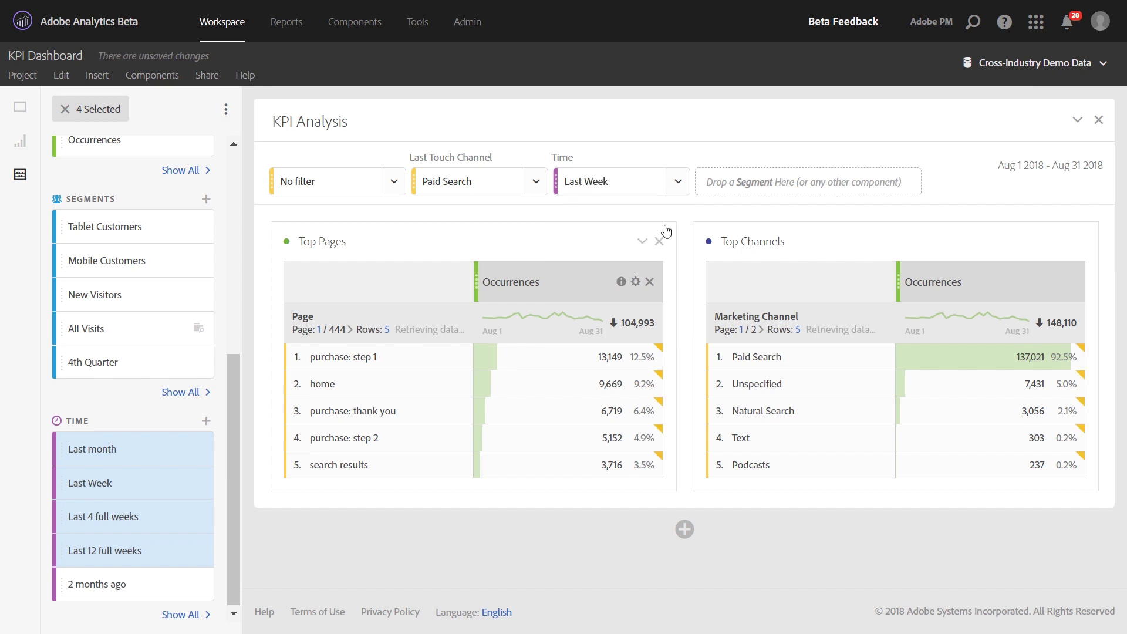
{"action": "left_click", "coordinate": [679, 185]}
{"action": "left_click", "coordinate": [655, 297]}
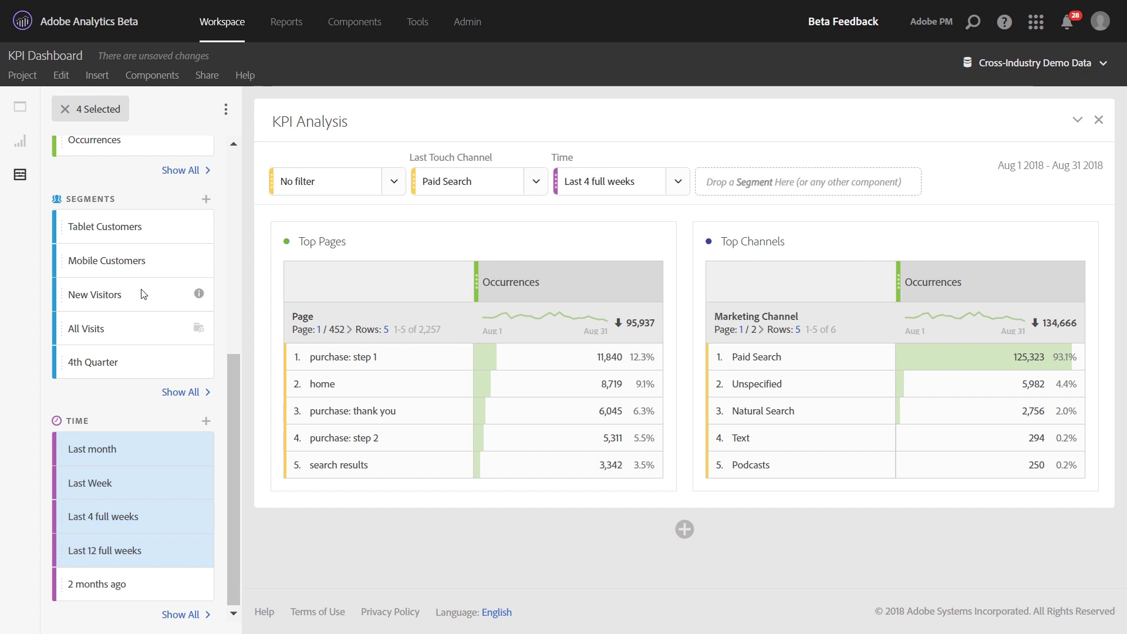
- Add Tablet Customers and Mobile Customers as a segment dropdown filter set to Mobile Customers
{"action": "left_click", "coordinate": [142, 228]}
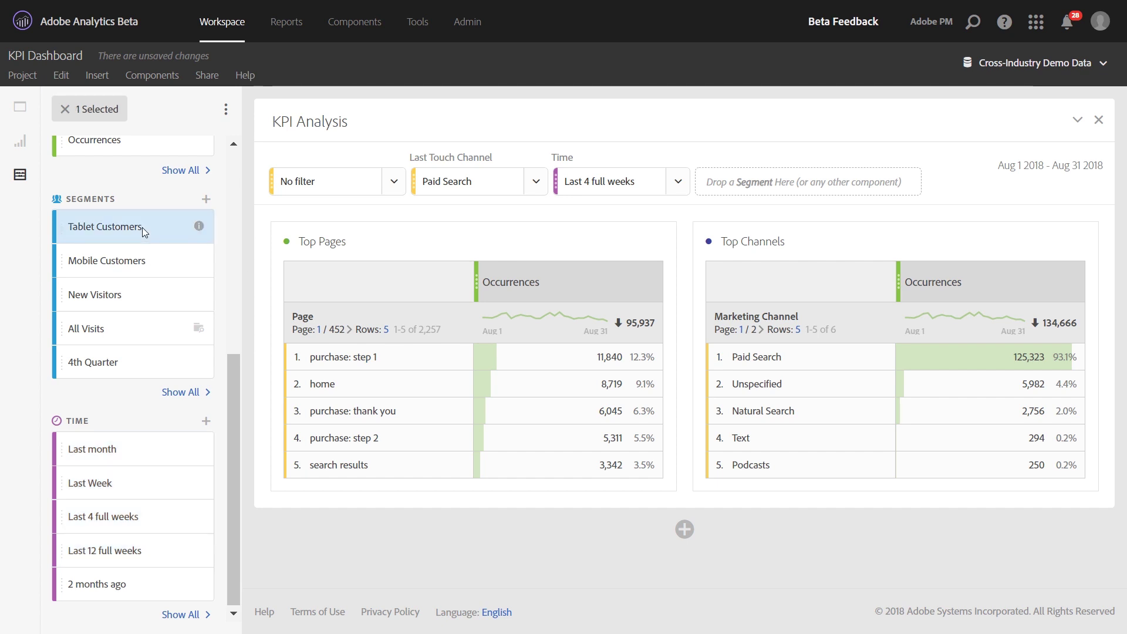
{"action": "left_click", "coordinate": [137, 262], "text": "ctrl"}
{"action": "left_click_drag", "start_coordinate": [137, 262], "coordinate": [757, 181]}
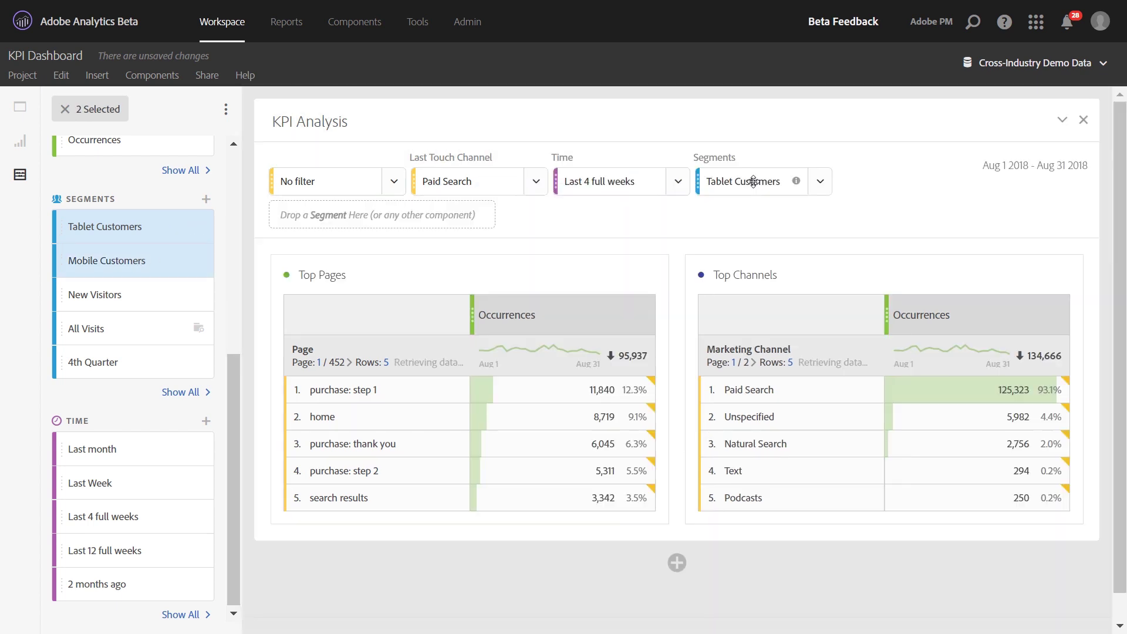
{"action": "left_click", "coordinate": [818, 183]}
{"action": "left_click", "coordinate": [767, 271]}
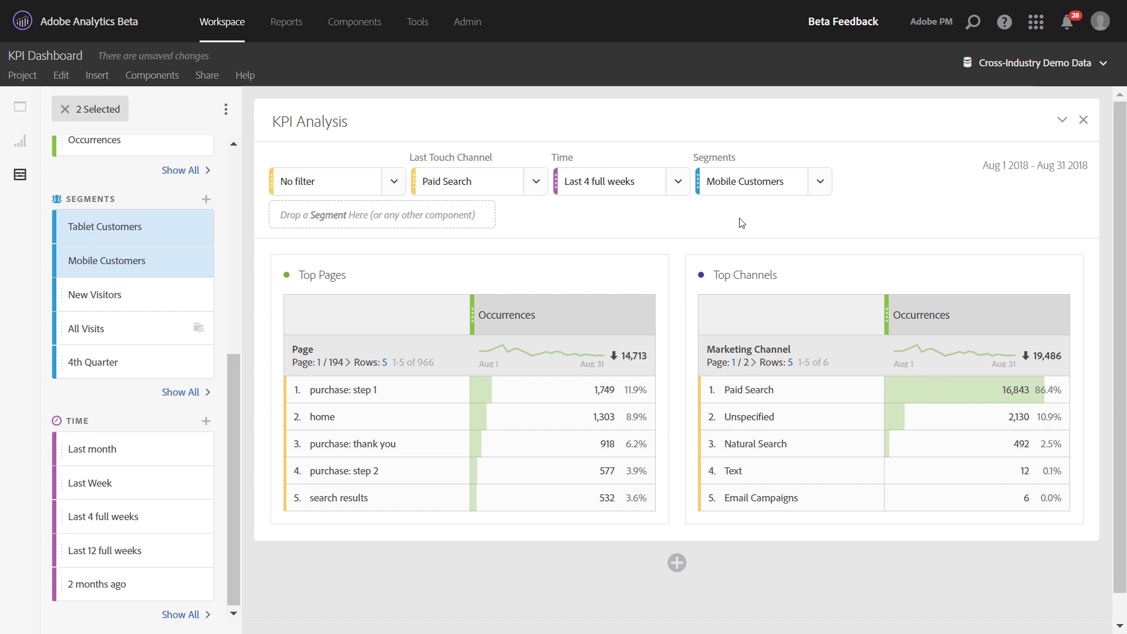
- Drop the Online Orders metric into the panel filters as an 'Online Orders exists' filter
{"action": "left_click", "coordinate": [234, 145]}
{"action": "scroll", "coordinate": [233, 144], "scroll_direction": "up", "scroll_amount": 5}
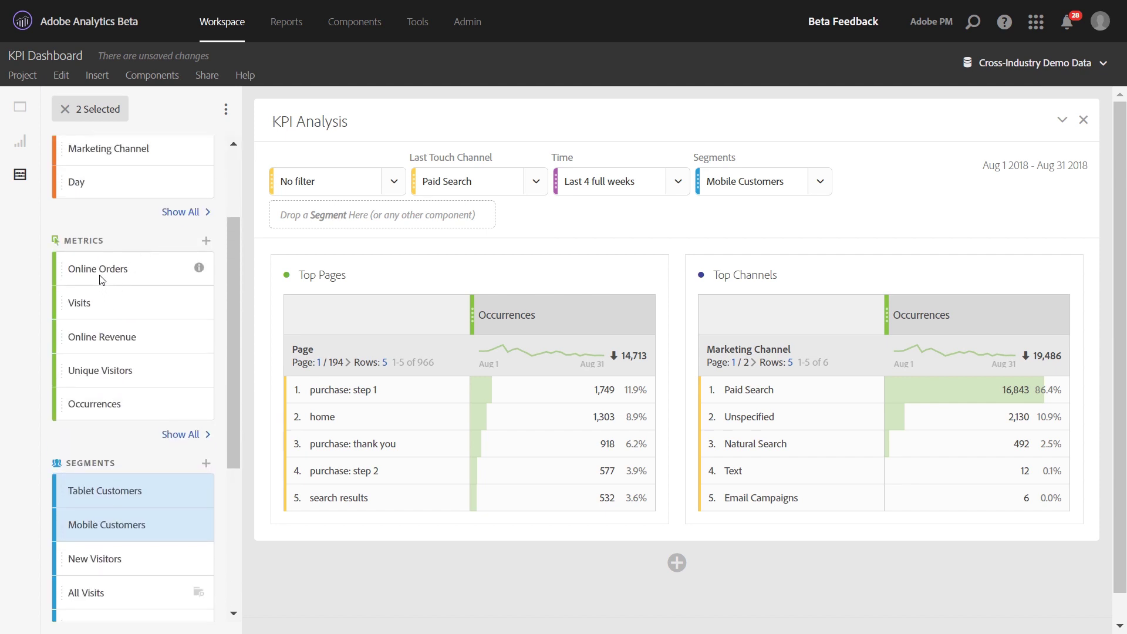
{"action": "left_click_drag", "start_coordinate": [100, 270], "coordinate": [324, 219]}
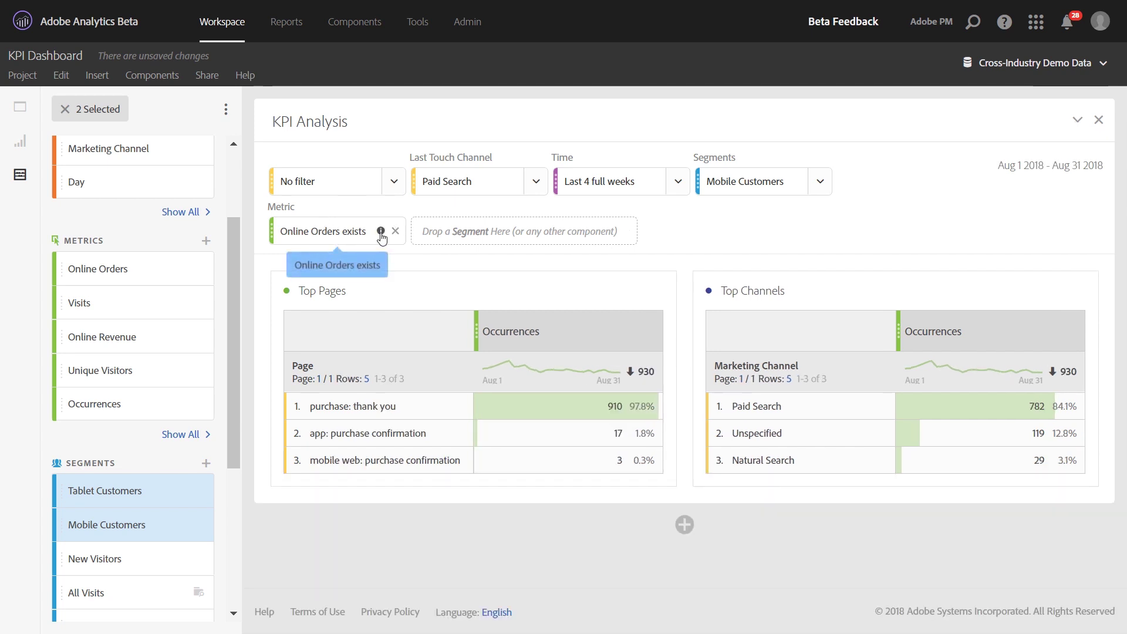
{"action": "mouse_move", "coordinate": [381, 236]}
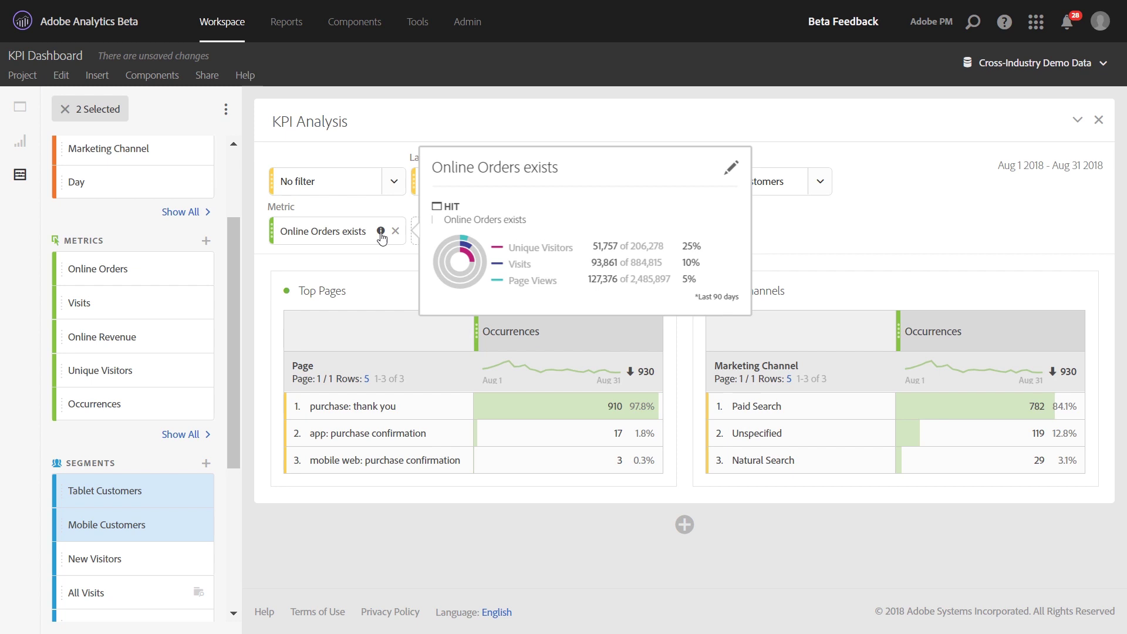